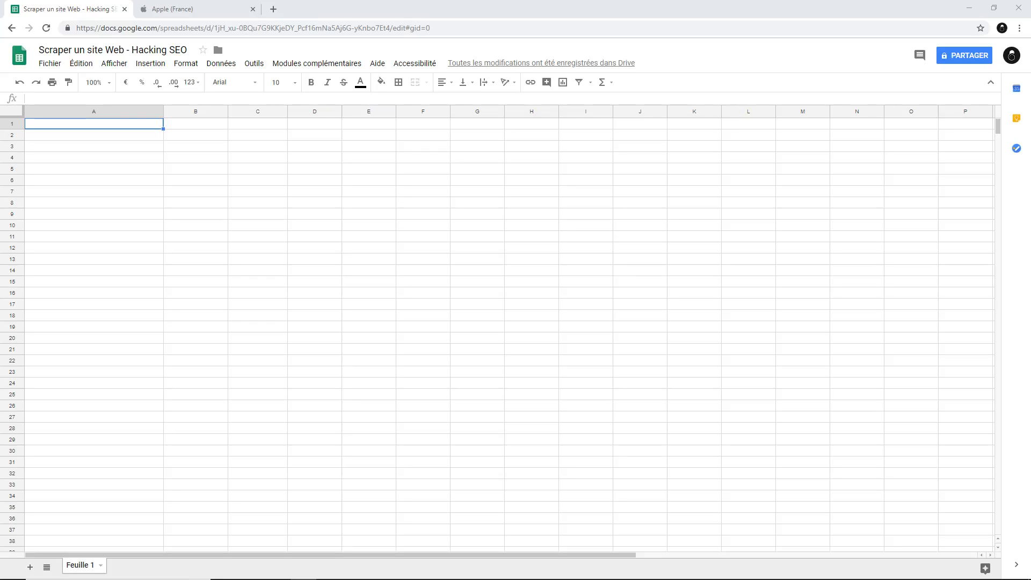
Copy the Apple France page address from the other browser tab and paste it into cell A1
left_click(144, 9)
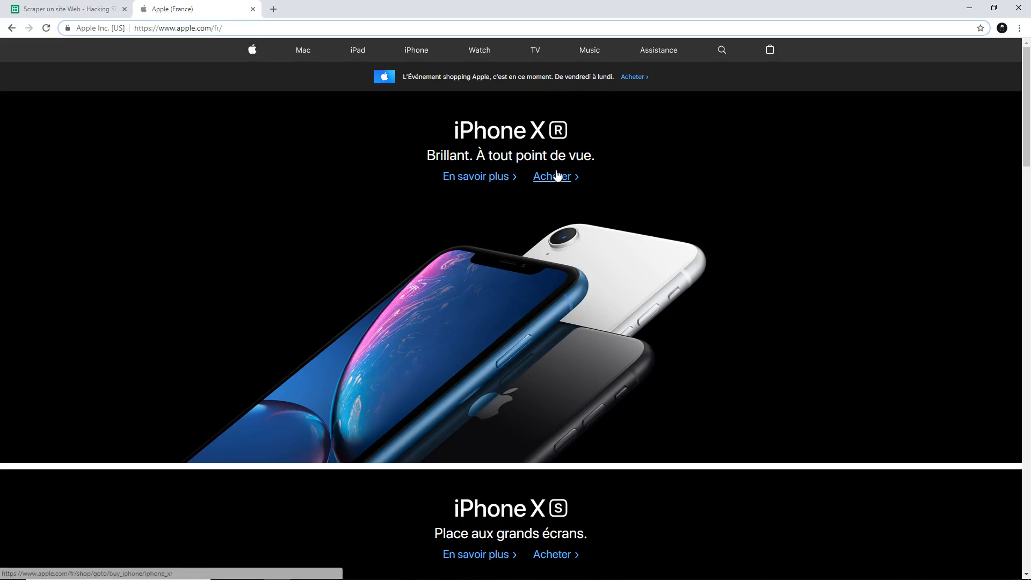
key("ctrl+l")
key("ctrl+c")
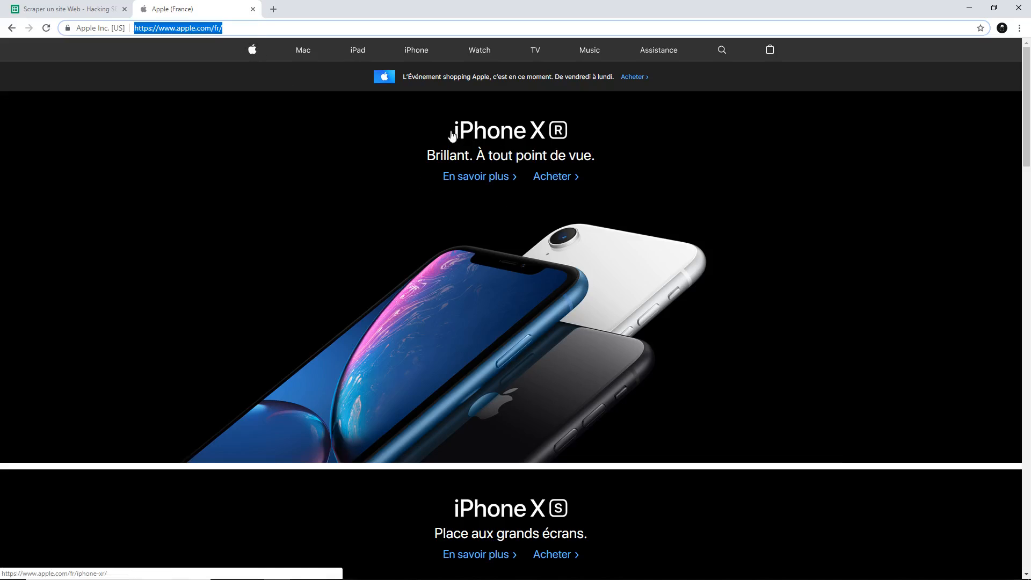
left_click(75, 9)
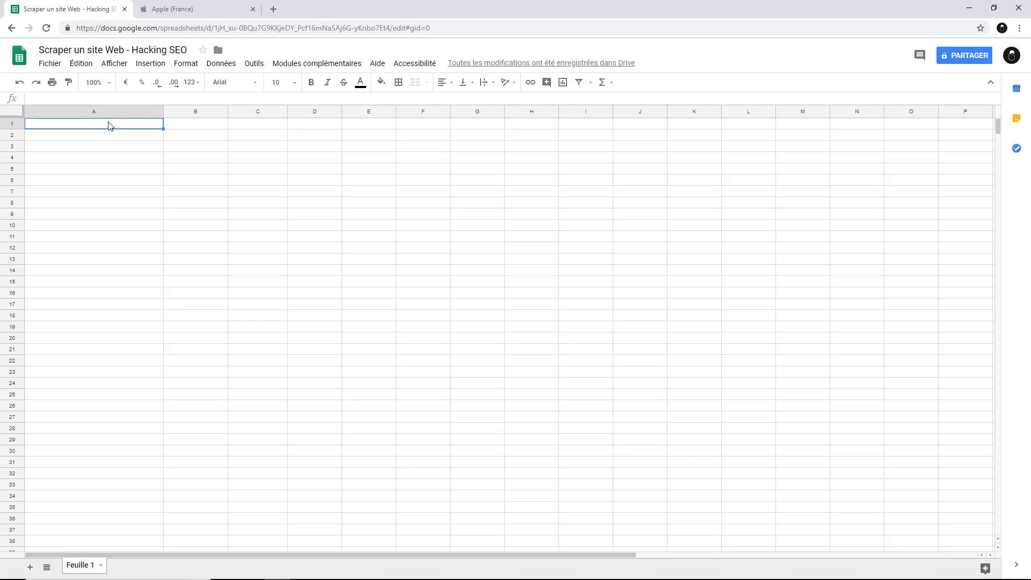
key("ctrl+v")
left_click(107, 157)
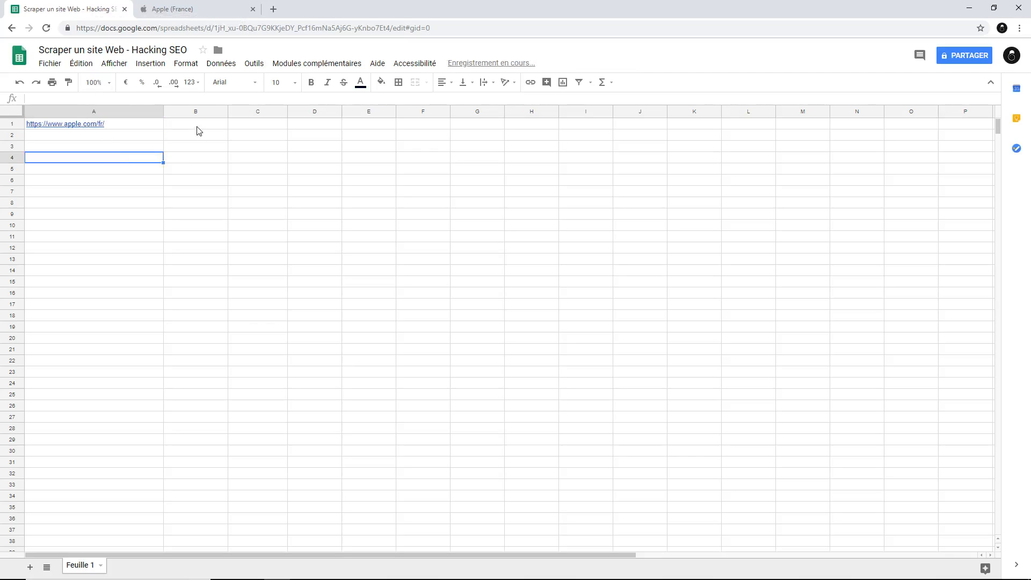
In cell B1, enter the formula =importxml(A1; "//h2") to import the page's h2 headings
left_click(199, 126)
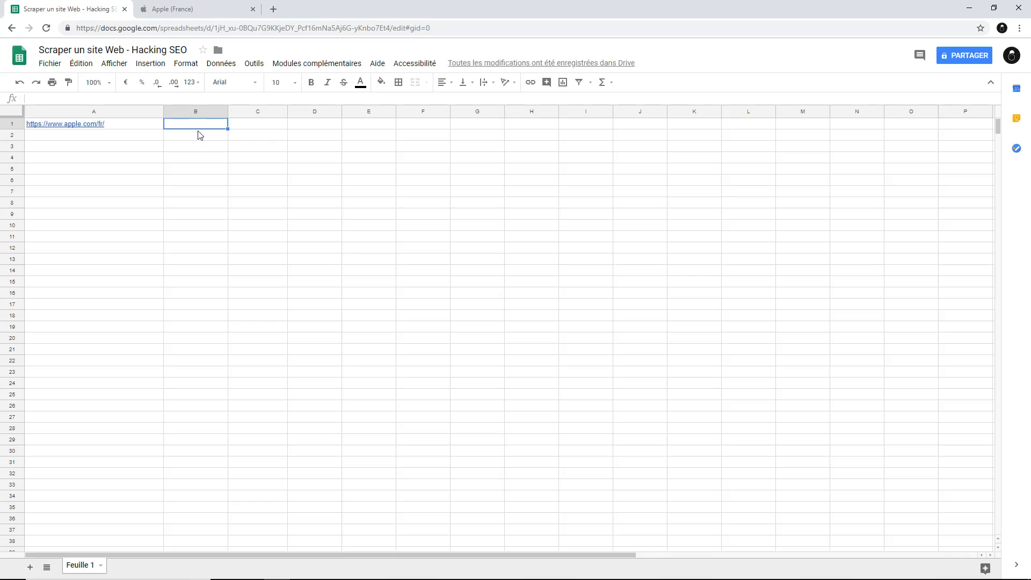
left_click(139, 127)
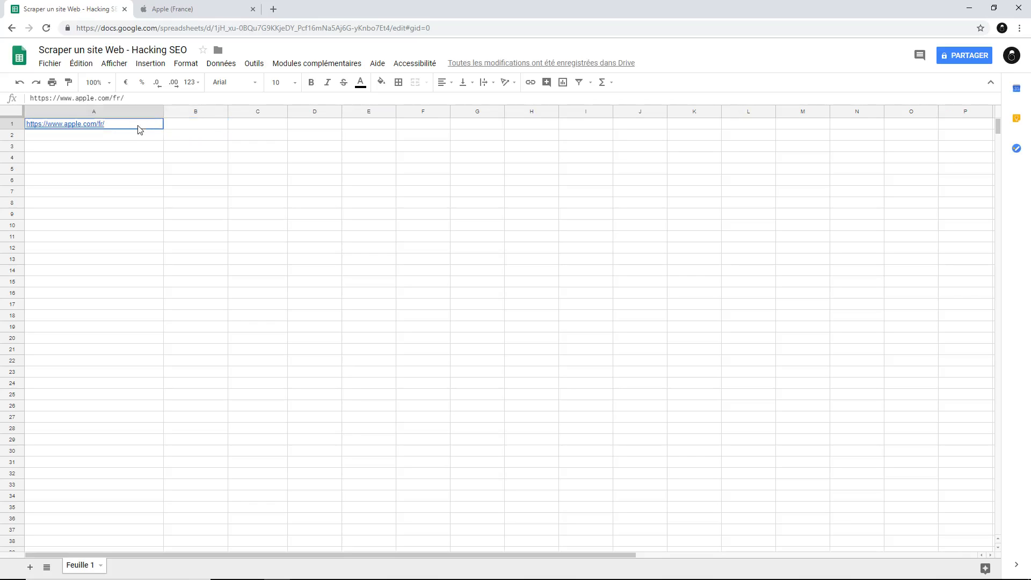
left_click(210, 127)
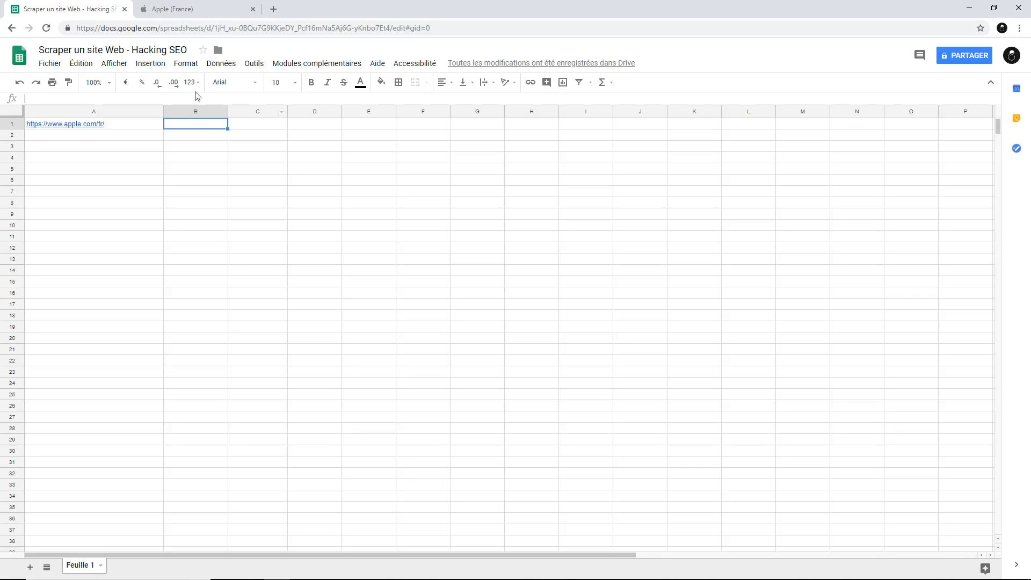
double_click(188, 127)
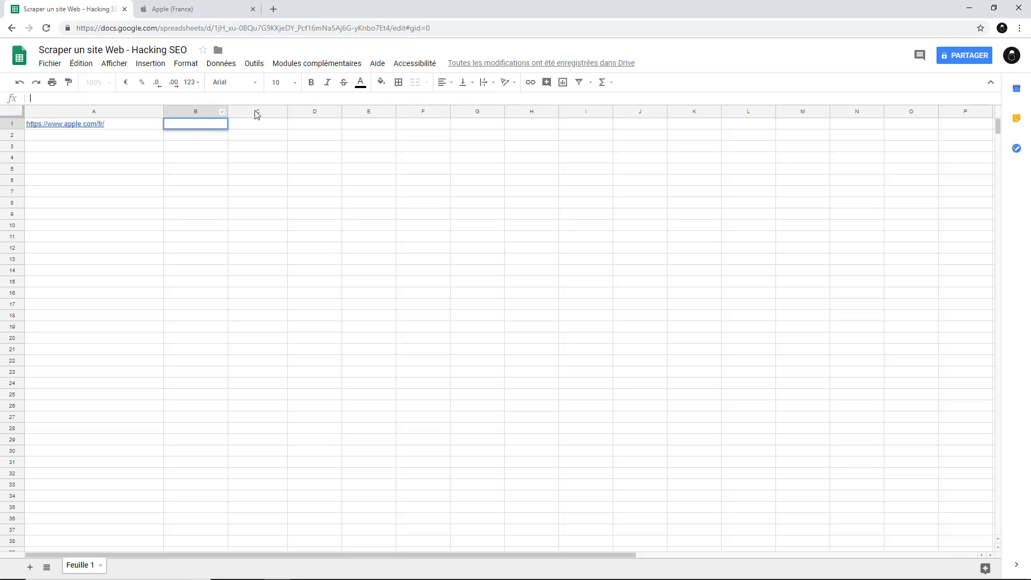
type("=")
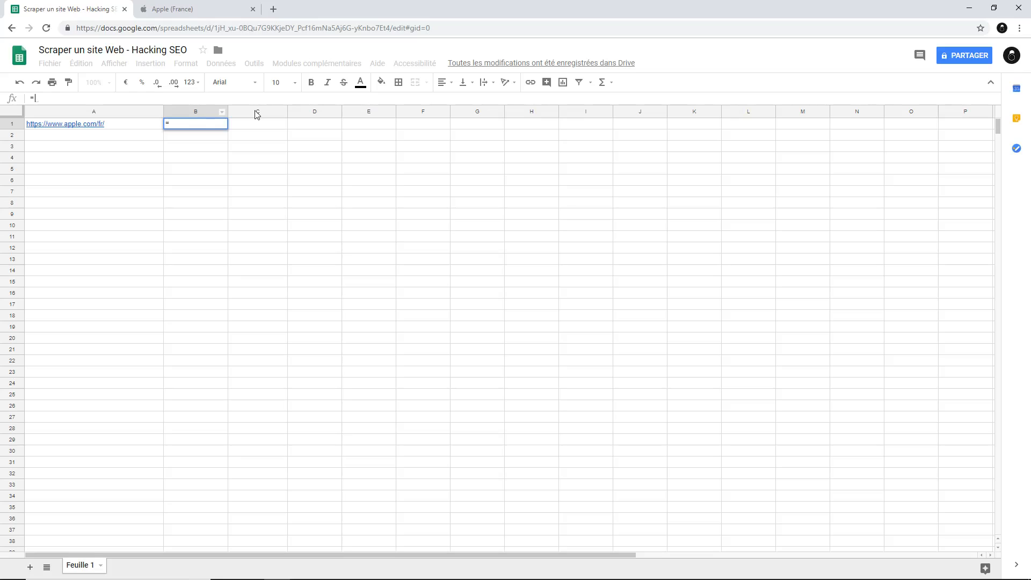
type("impor")
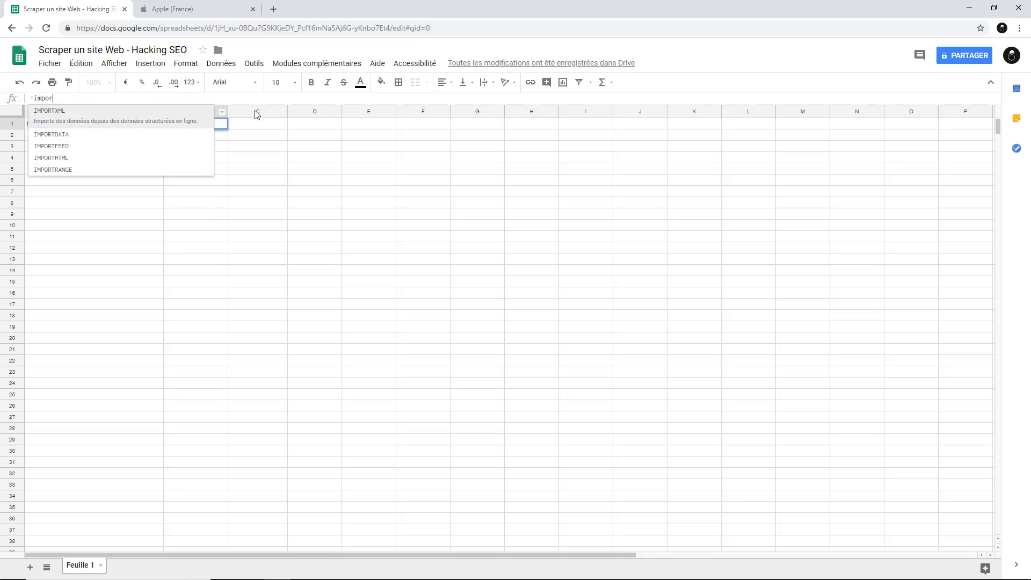
type("txml")
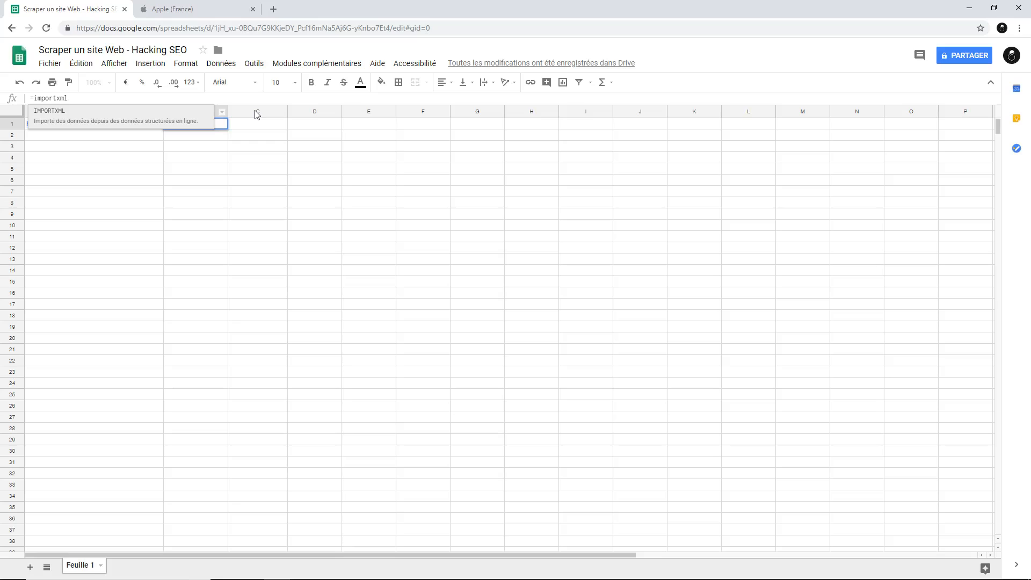
type("(")
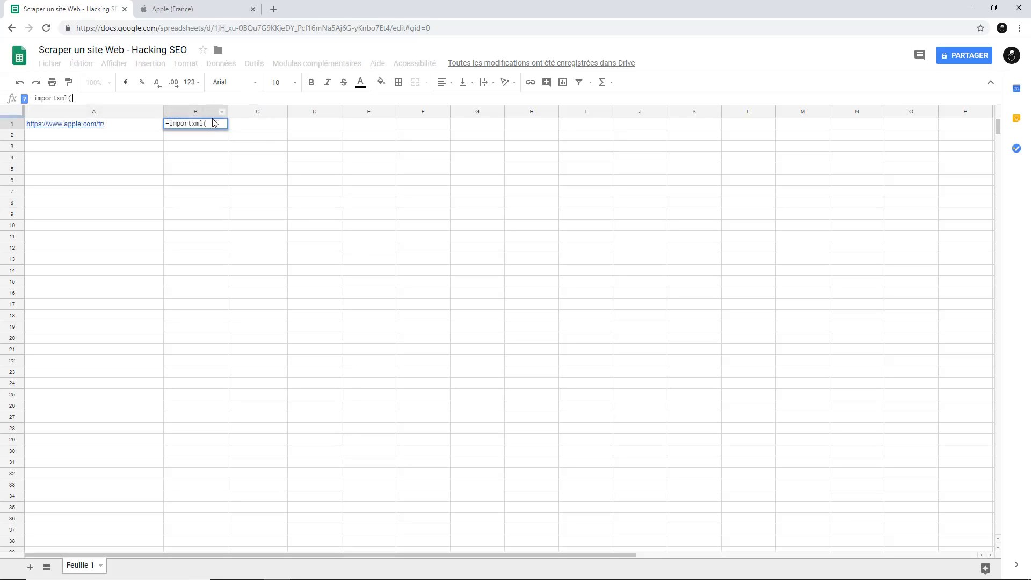
left_click(138, 129)
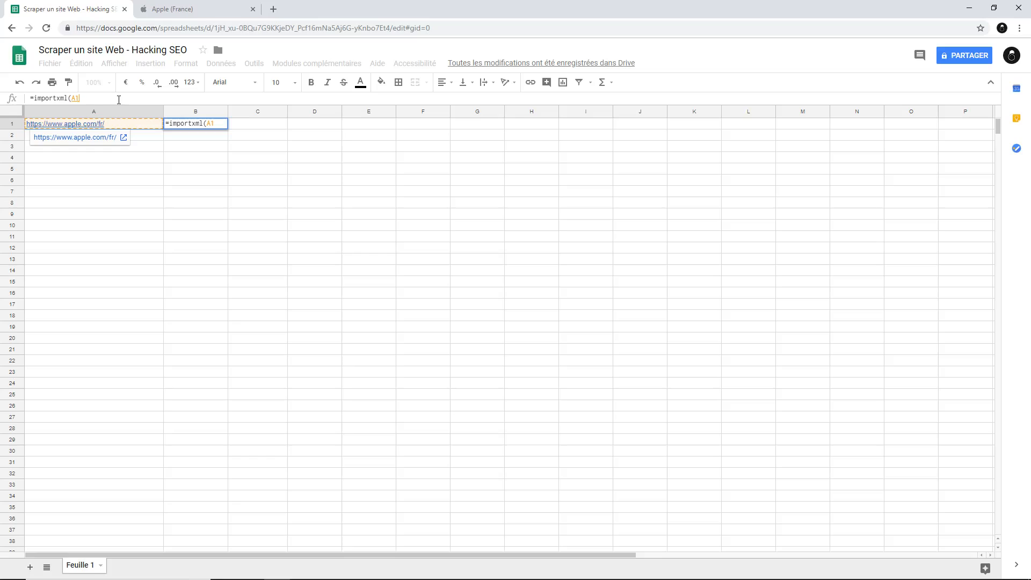
type("; \"")
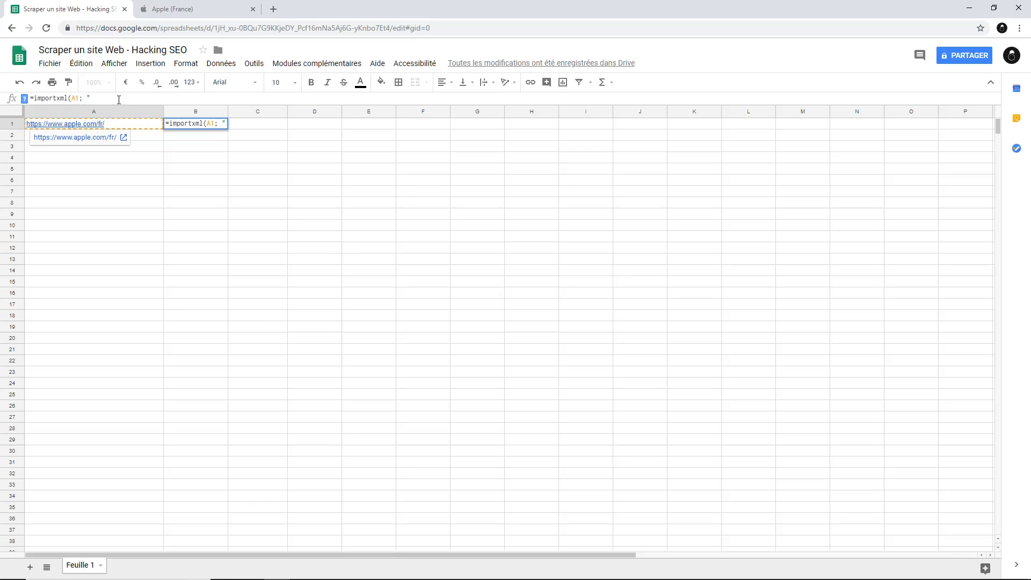
type("//h2")
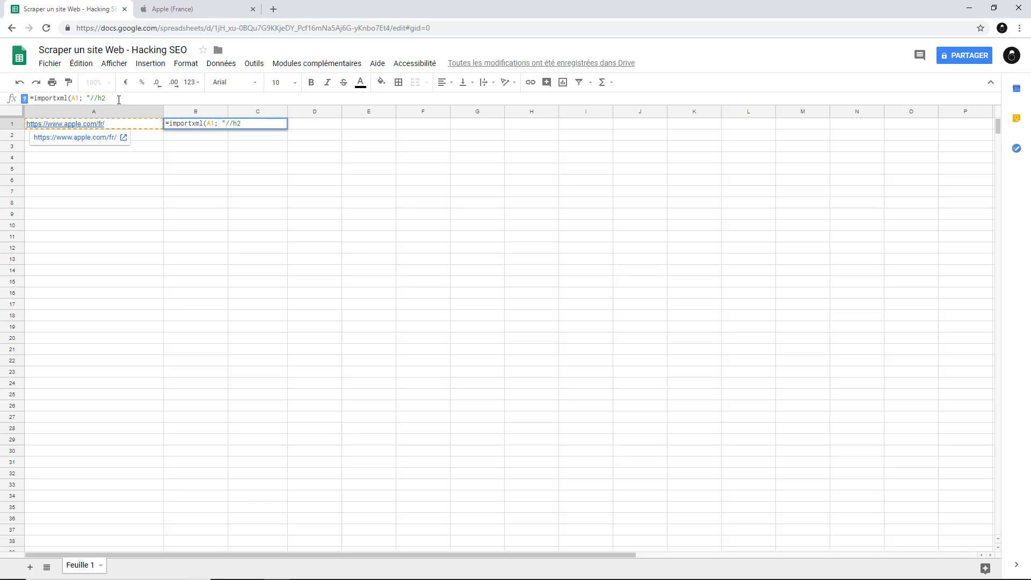
type("\")")
key("Return")
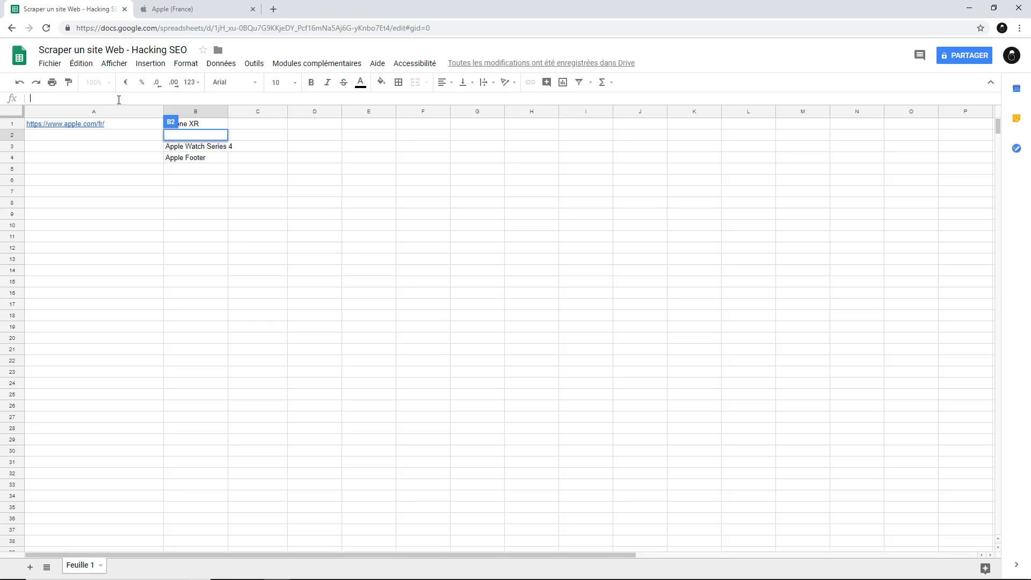
Widen column B slightly so the imported headings fit
left_click(218, 181)
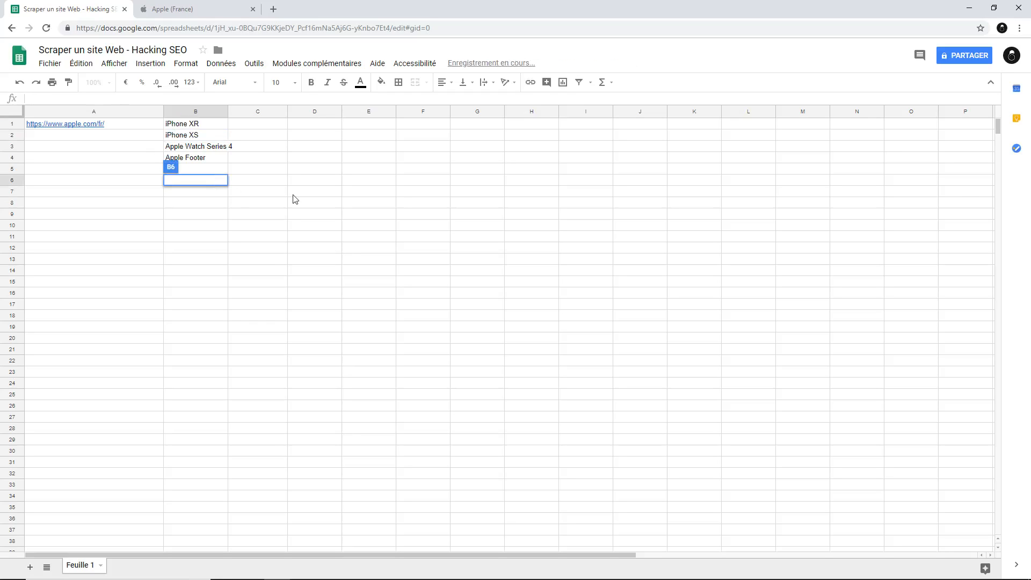
left_click(193, 123)
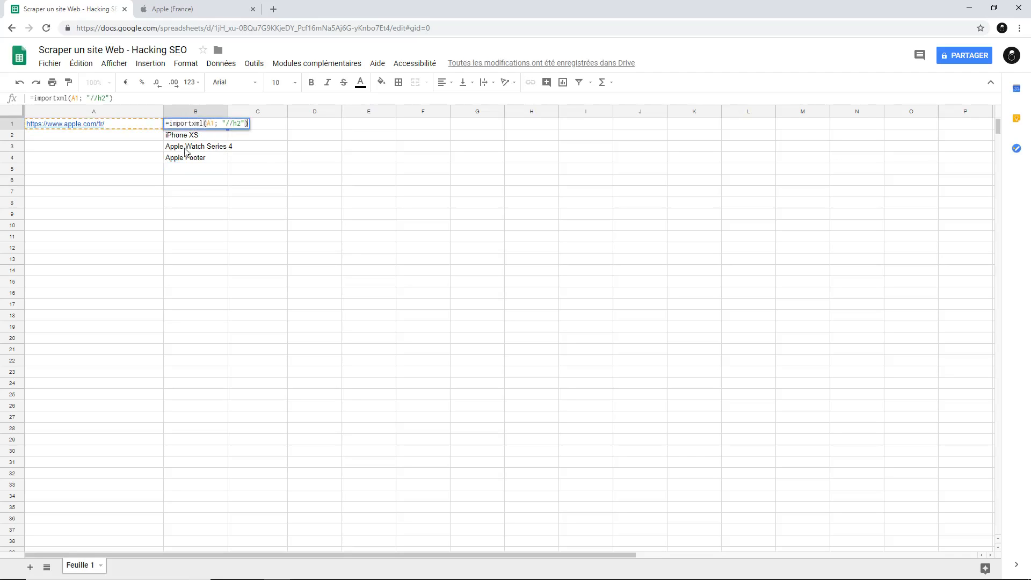
left_click(267, 160)
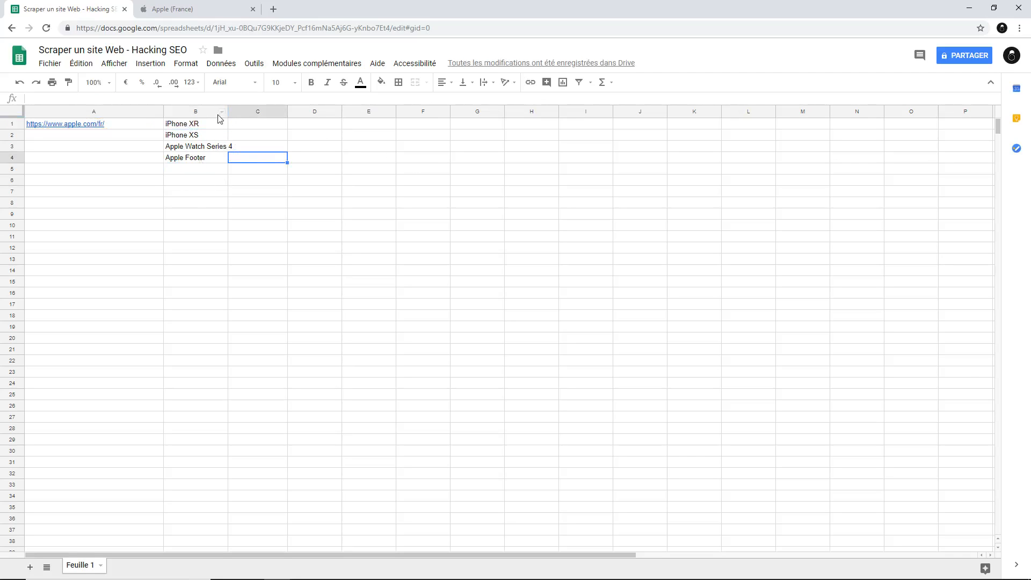
left_click_drag(228, 115, 234, 115)
left_click(330, 182)
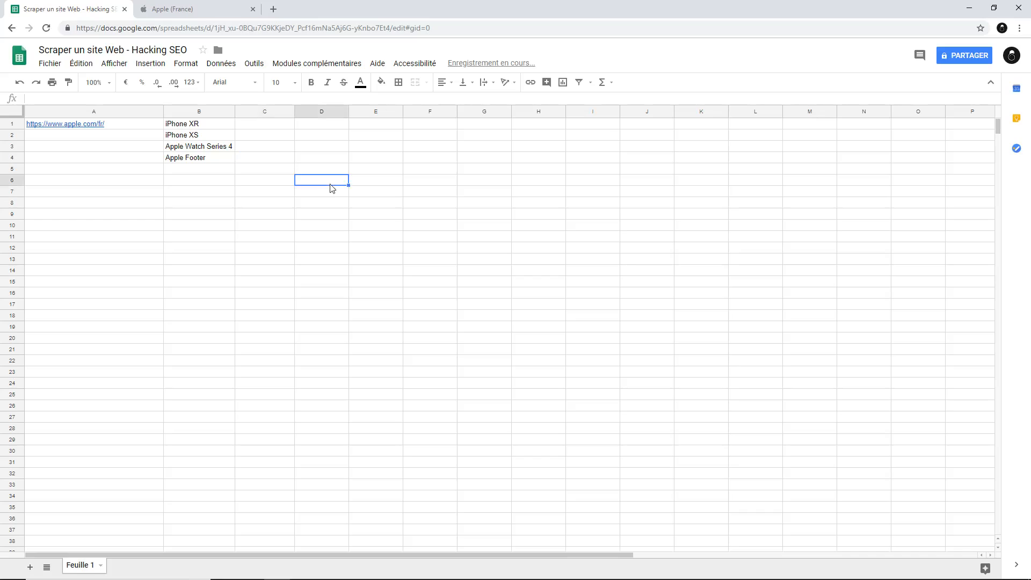
left_click(257, 125)
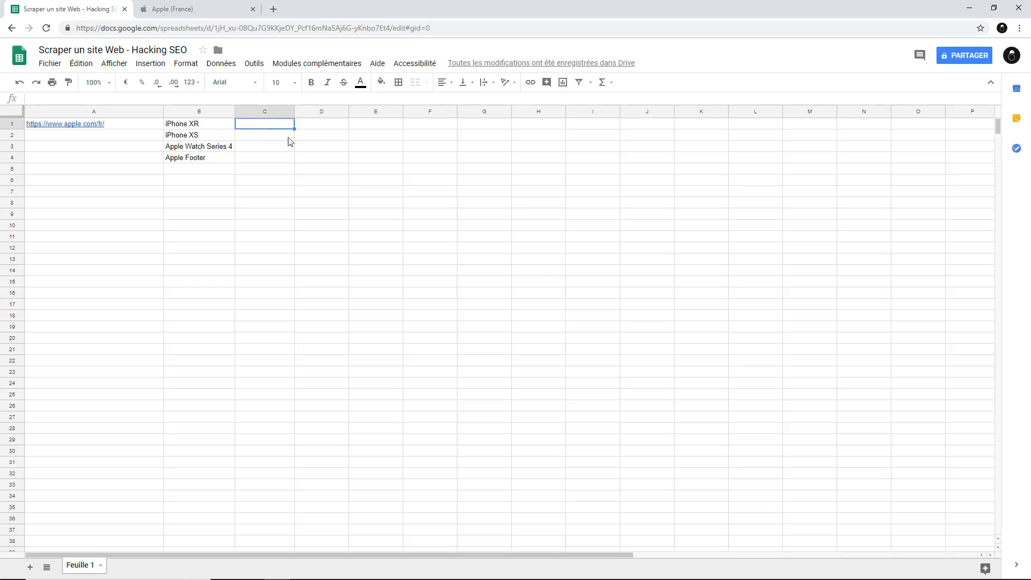
left_click(267, 100)
type("=")
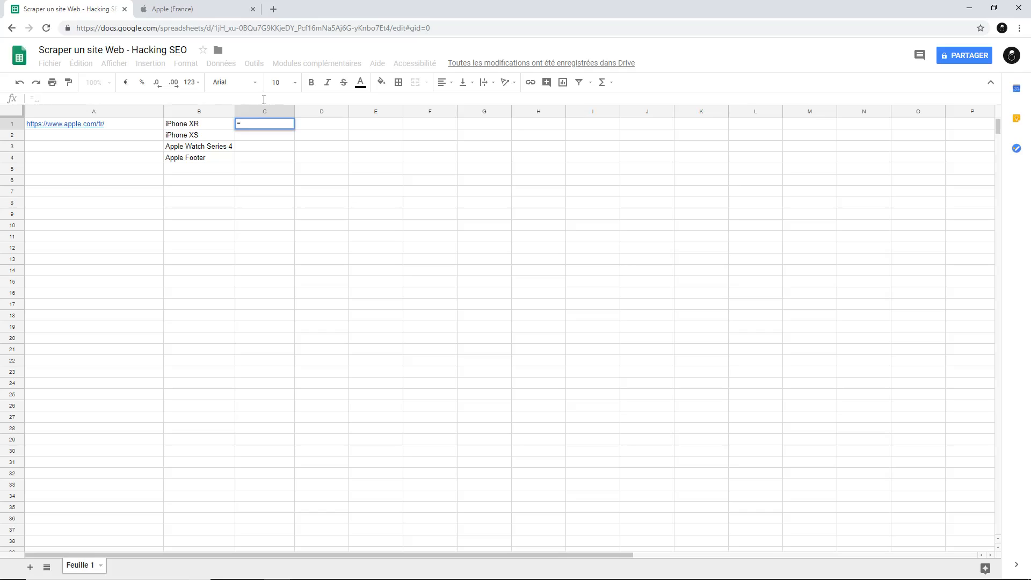
type("im")
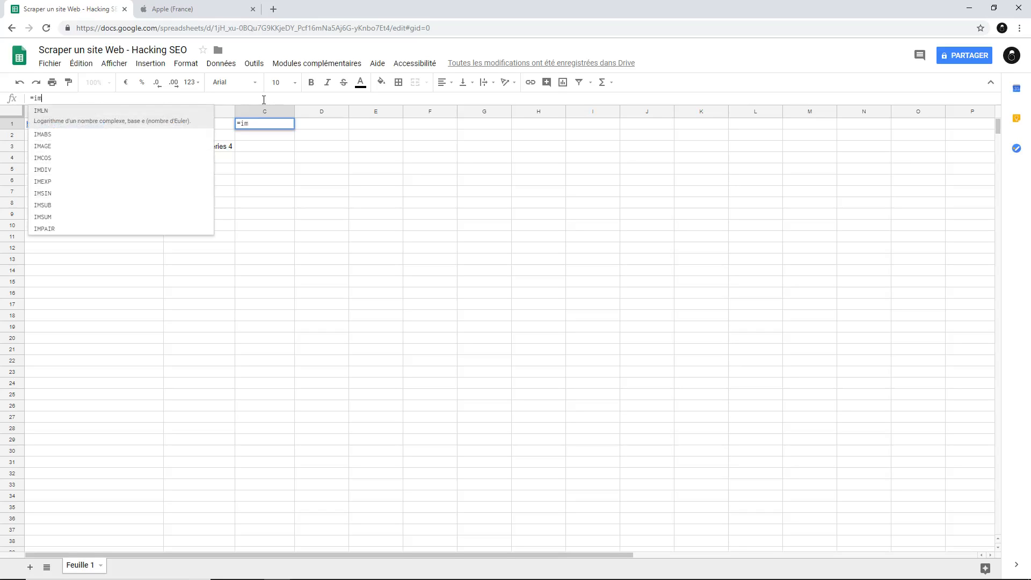
type("portxml(")
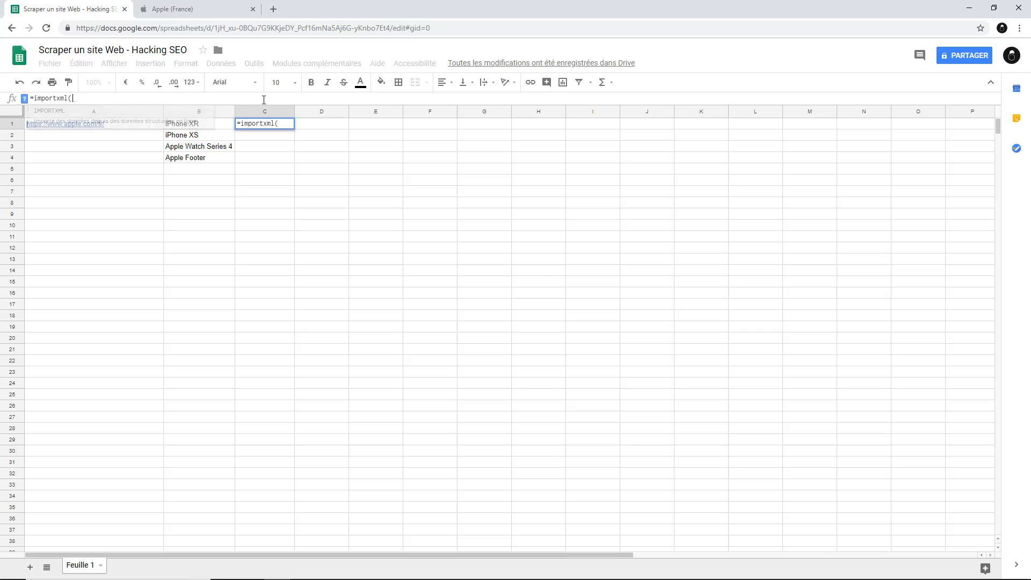
left_click(145, 125)
left_click(126, 99)
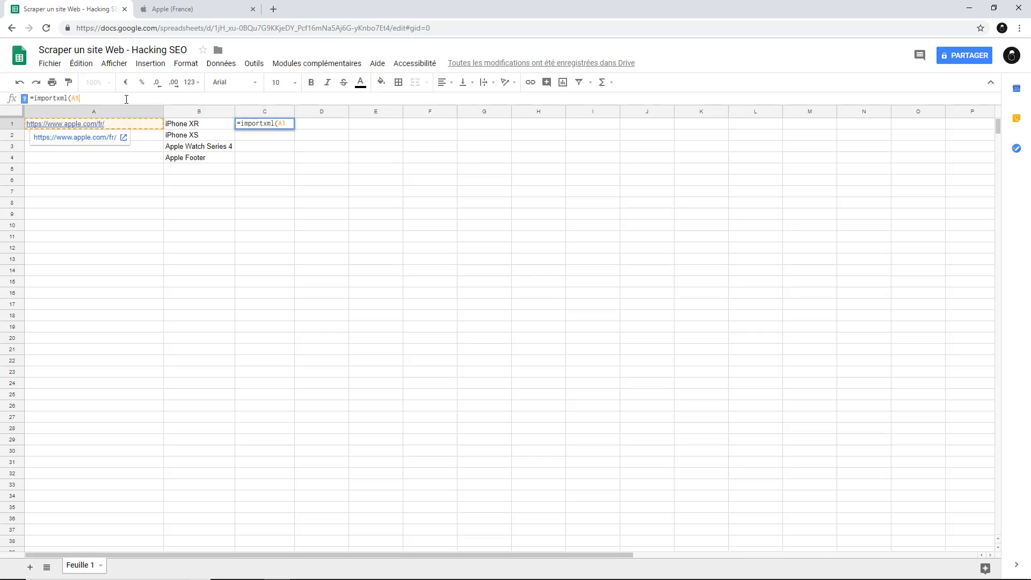
type(";")
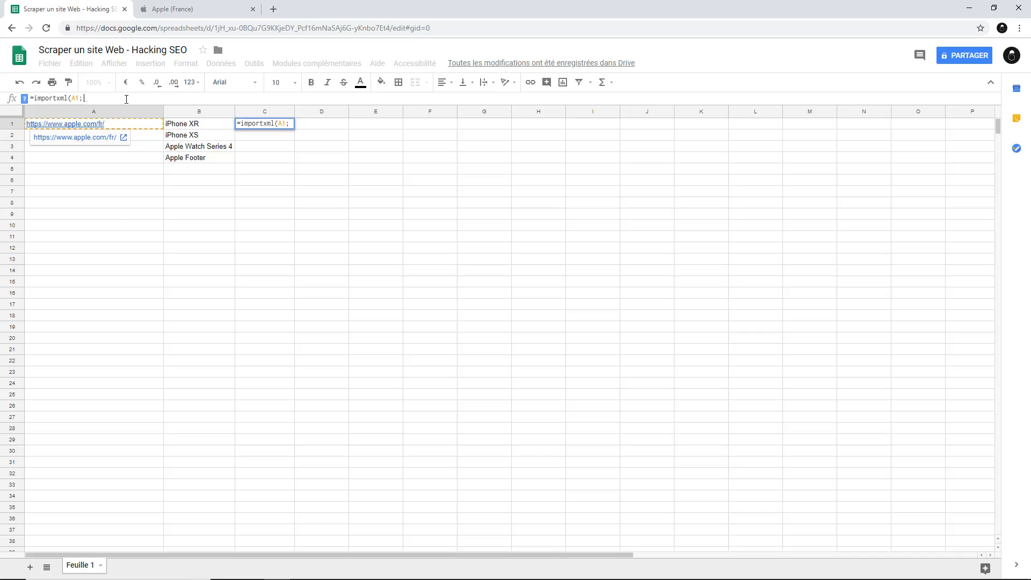
type(" \"")
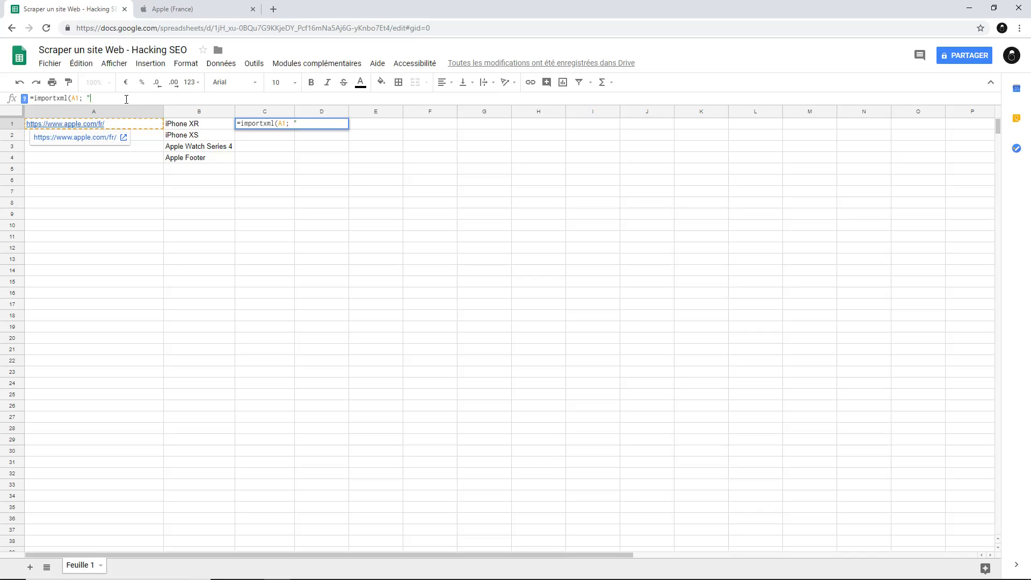
type("//a/@href")
type("\")")
key("Return")
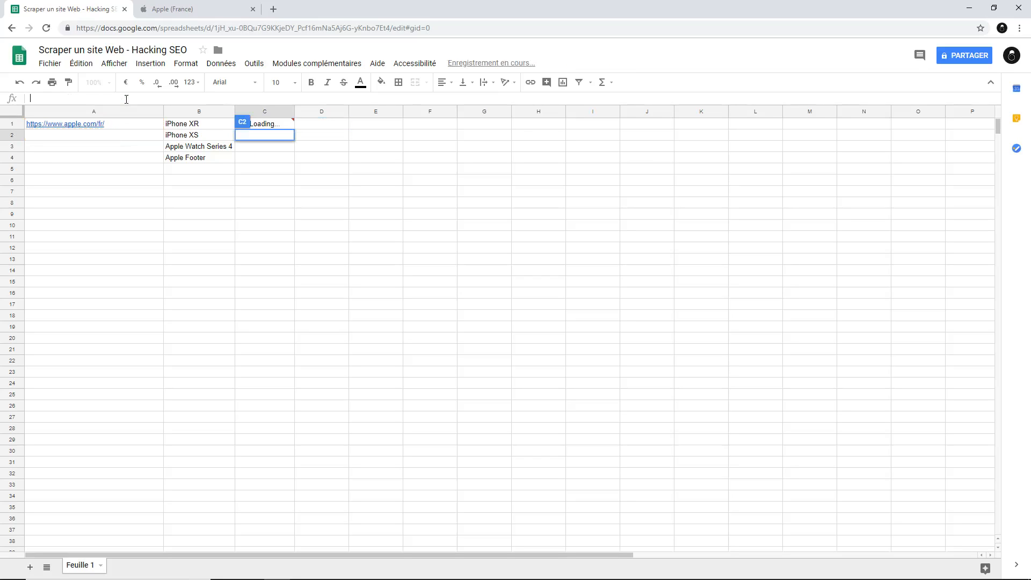
Auto-fit column C to the width of its longest extracted link
left_click(126, 99)
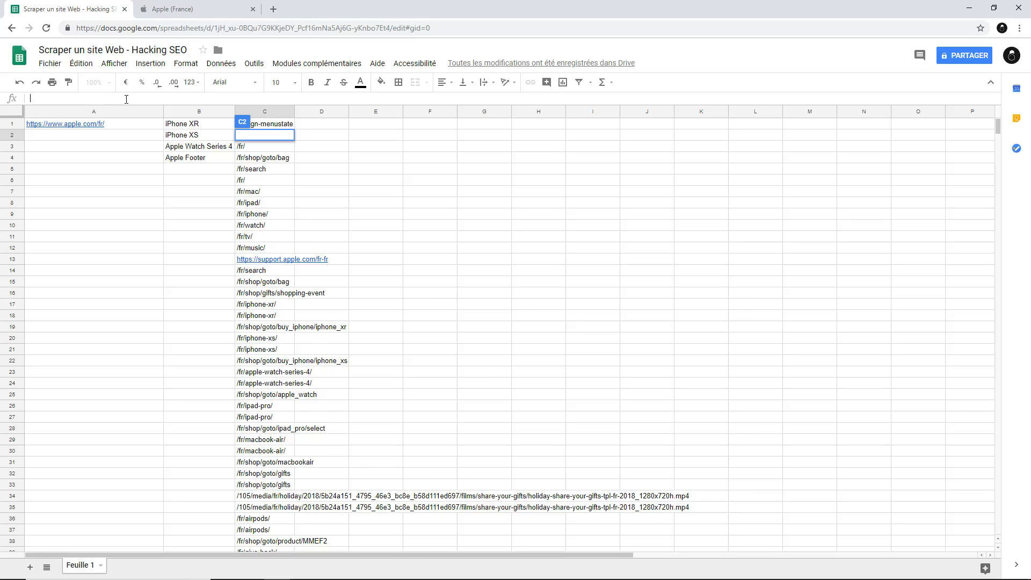
scroll(514, 359, "down", 7)
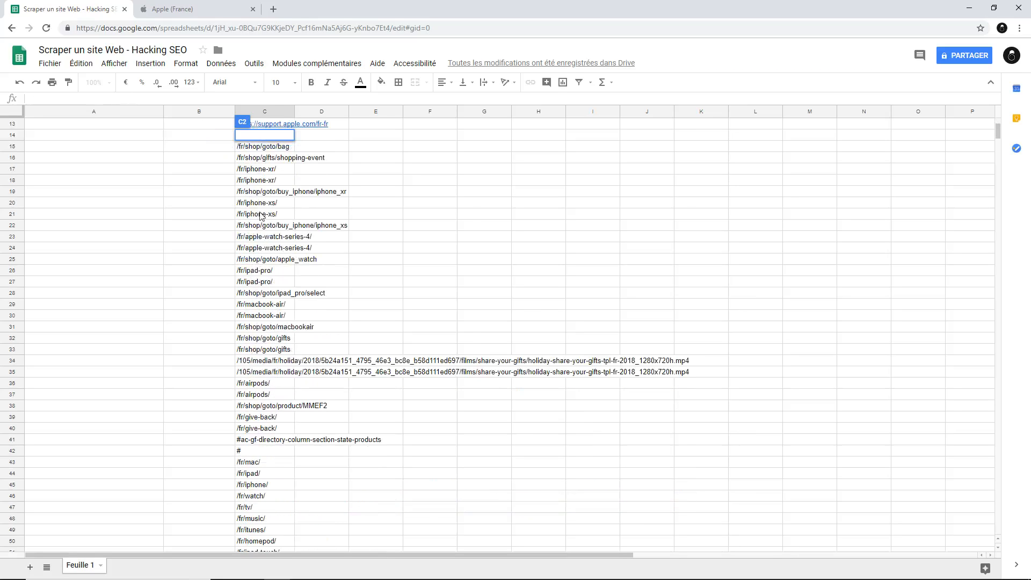
scroll(407, 382, "down", 3)
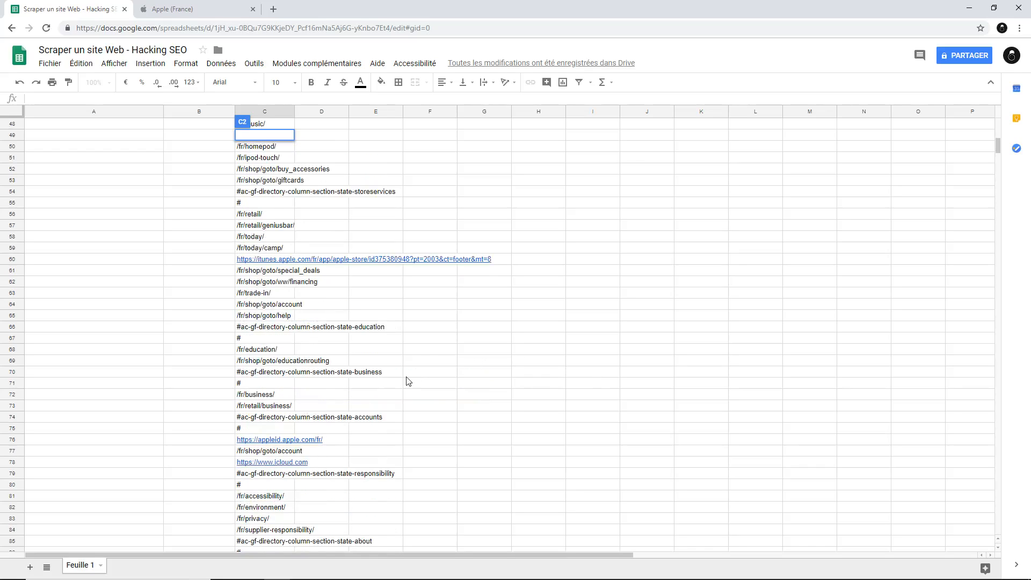
scroll(379, 382, "up", 10)
left_click(359, 222)
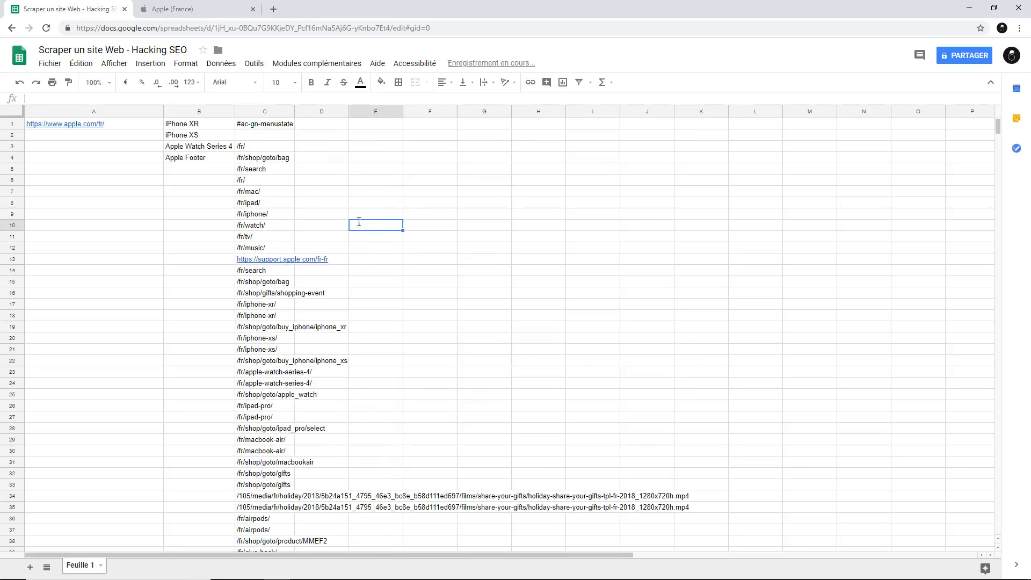
double_click(294, 111)
In cell D1, enter the formula =lignes(importxml(A1; "//h4")) to count the page's h4 headings
double_click(717, 124)
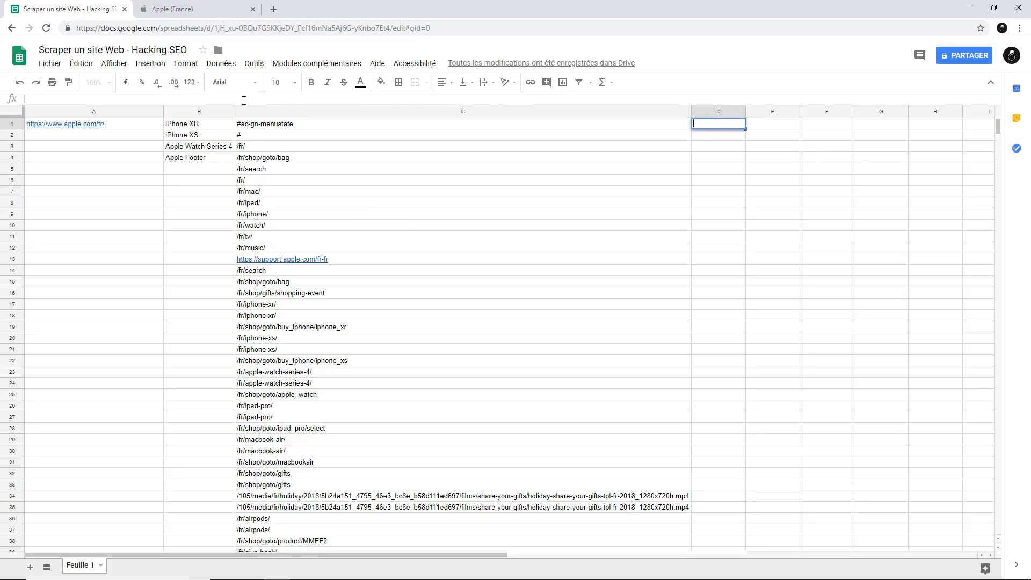
type("=lig")
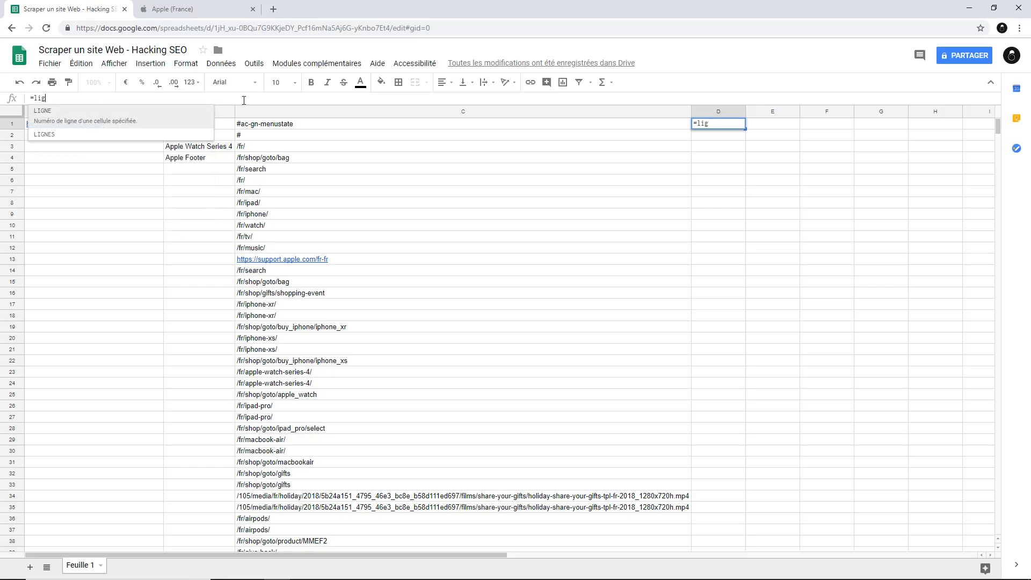
type("nes(")
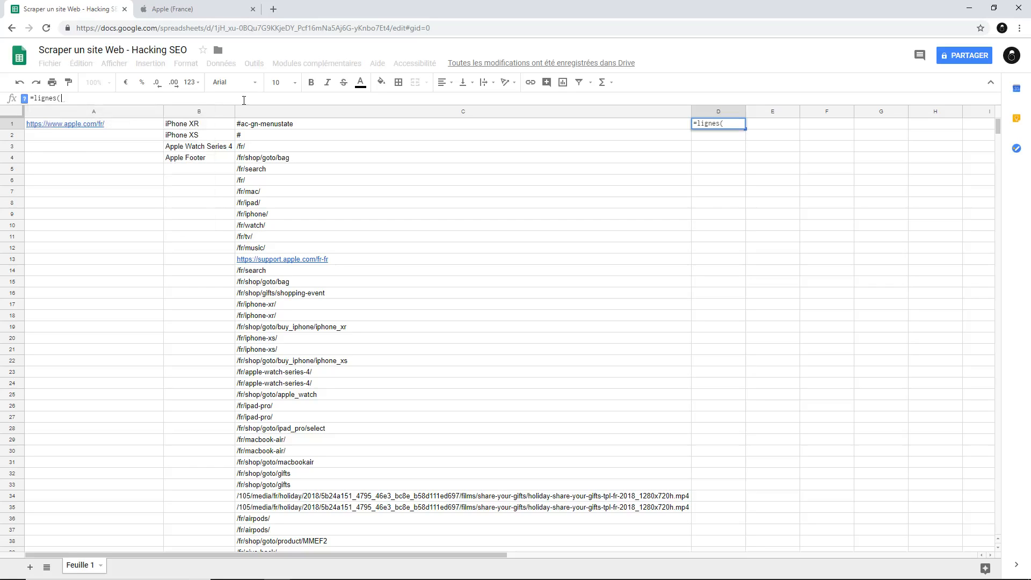
type("importxml")
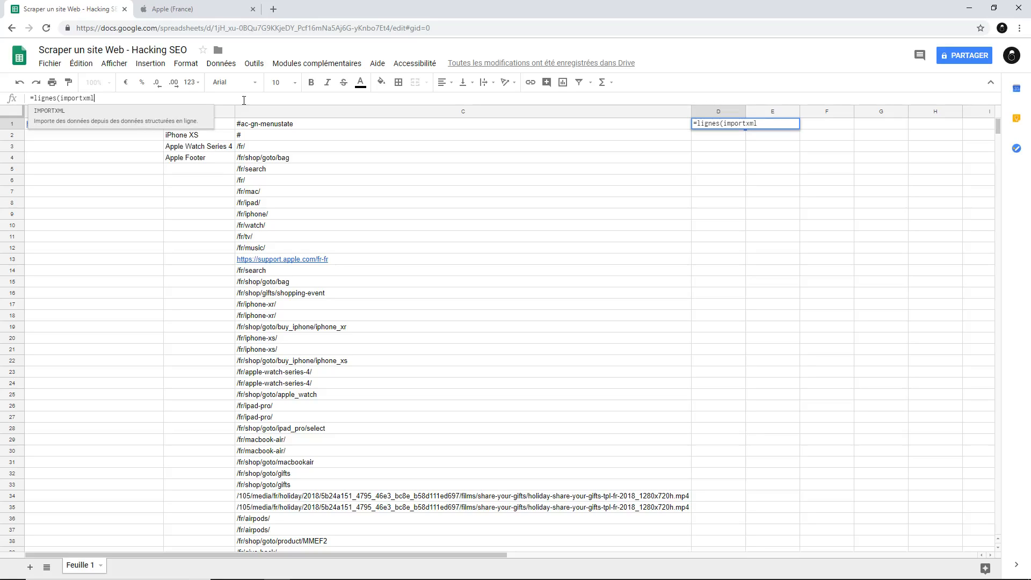
type("(")
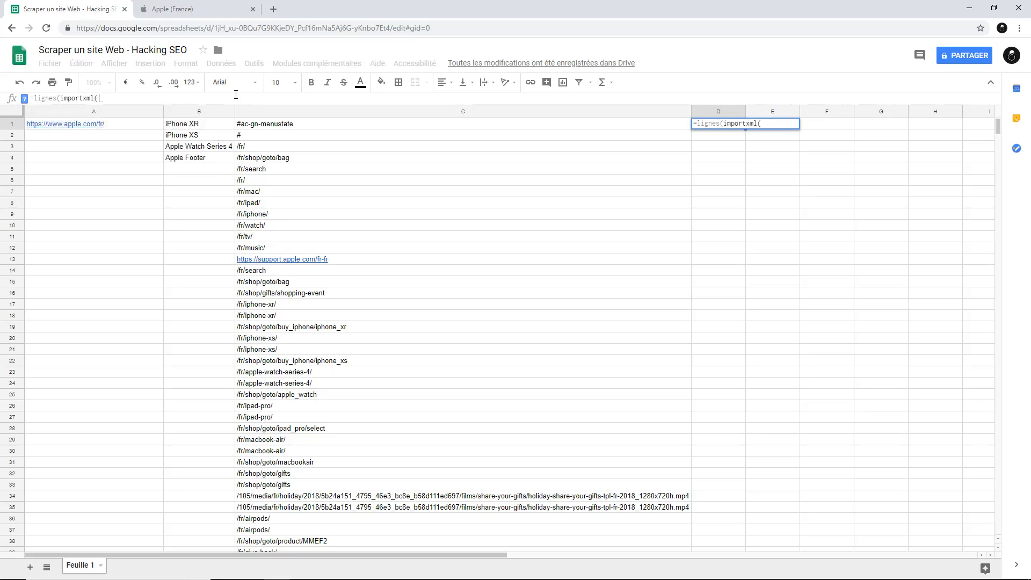
left_click(105, 124)
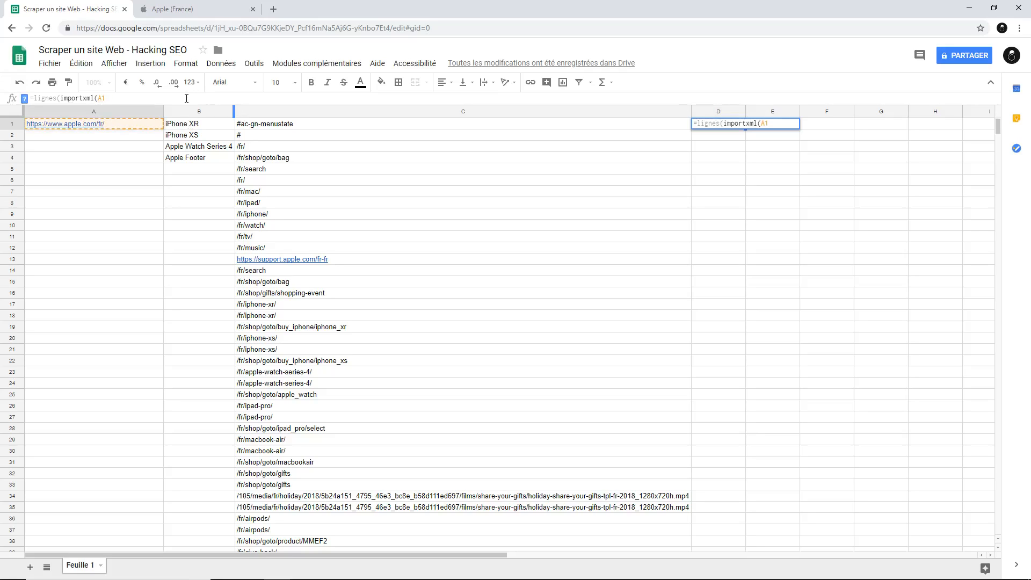
type(";")
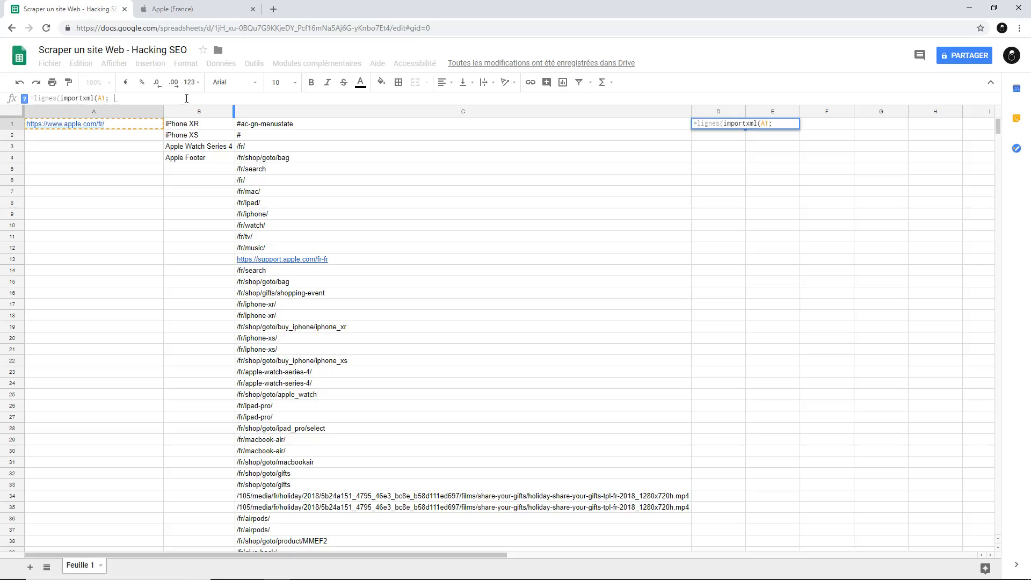
type(" \"")
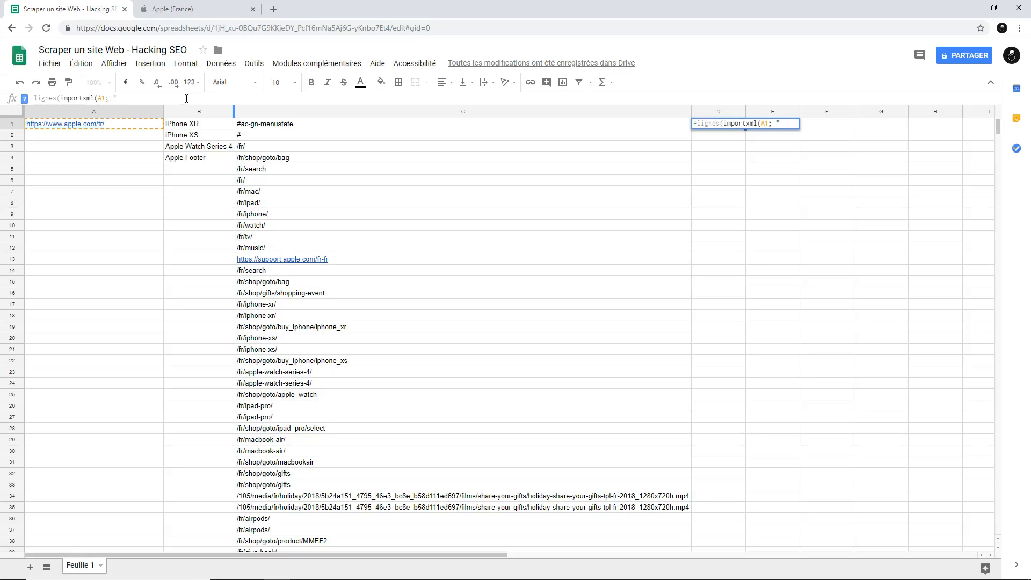
type("//h4")
type("))")
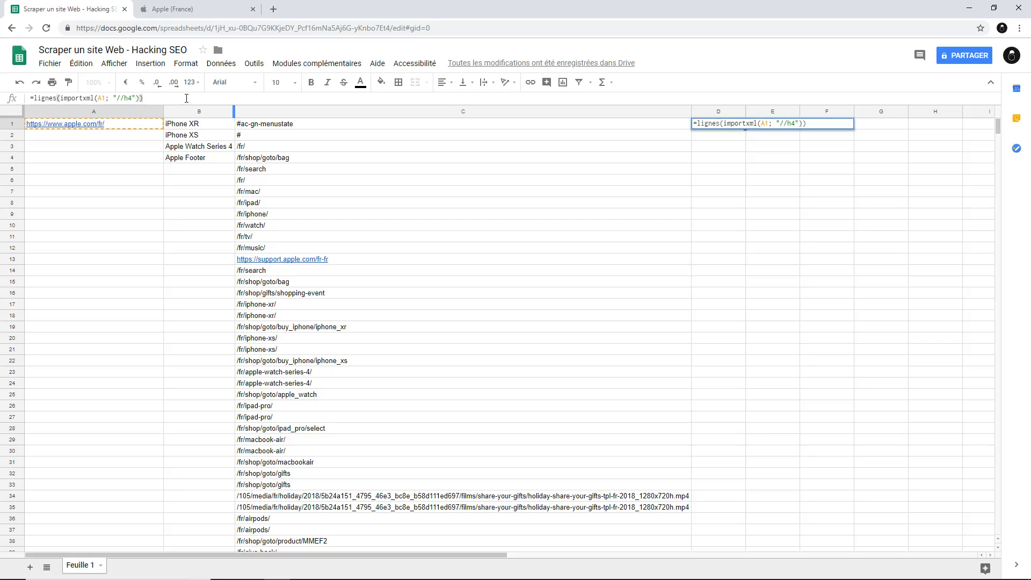
key("Return")
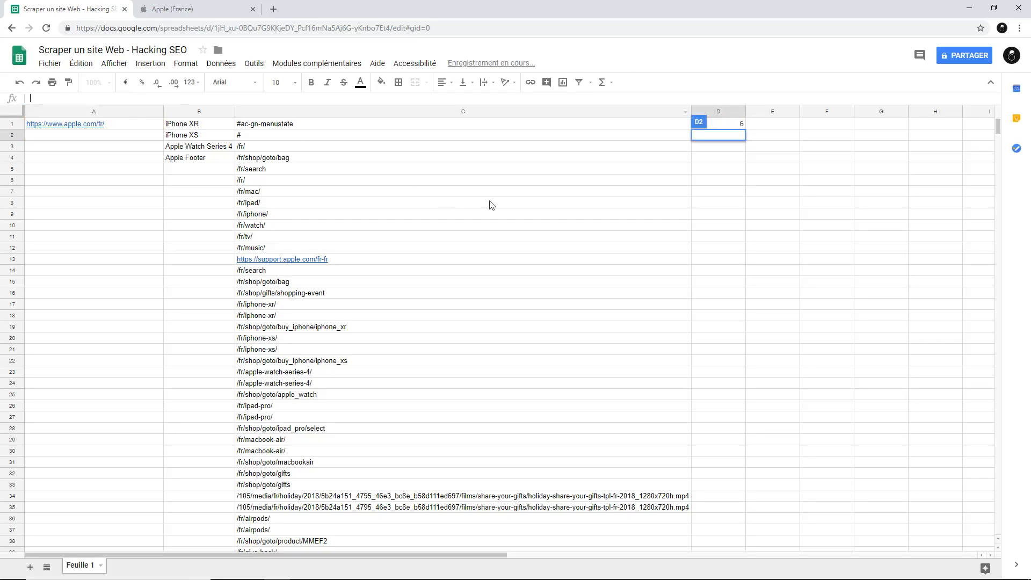
left_click(733, 203)
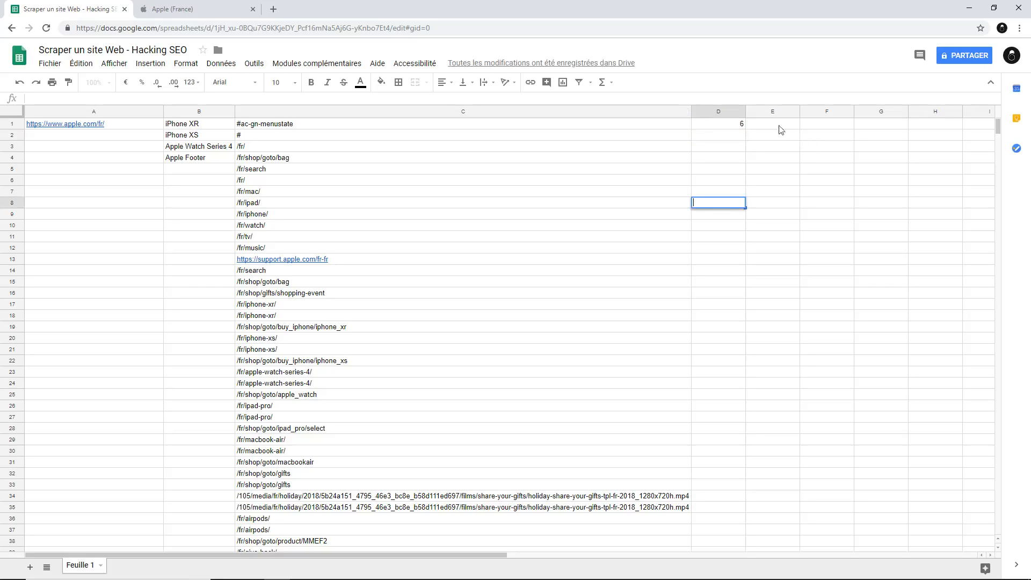
left_click(739, 124)
left_click(818, 217)
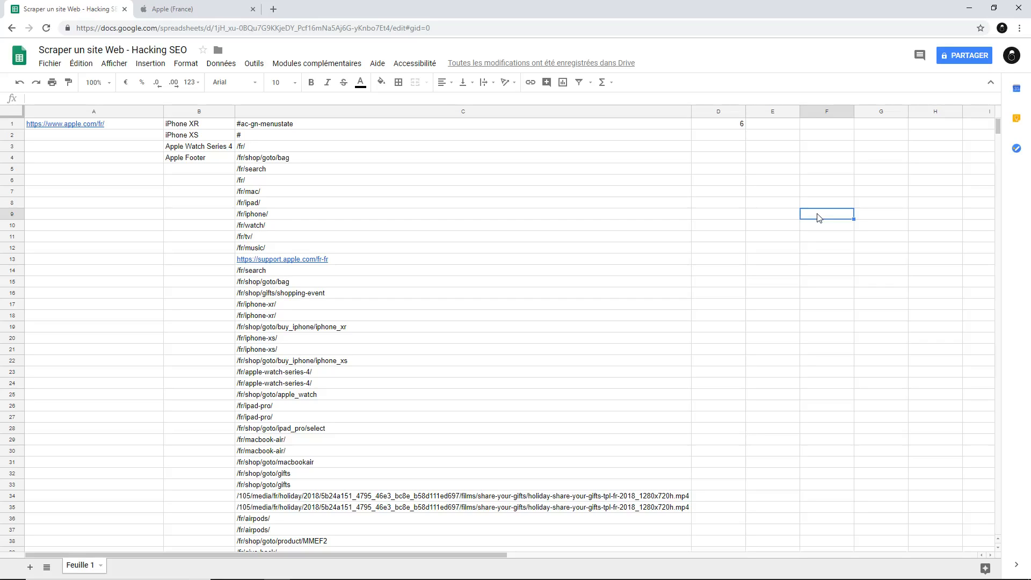
Enter the column labels h1 in cell F2 and h2 in cell G2
double_click(827, 135)
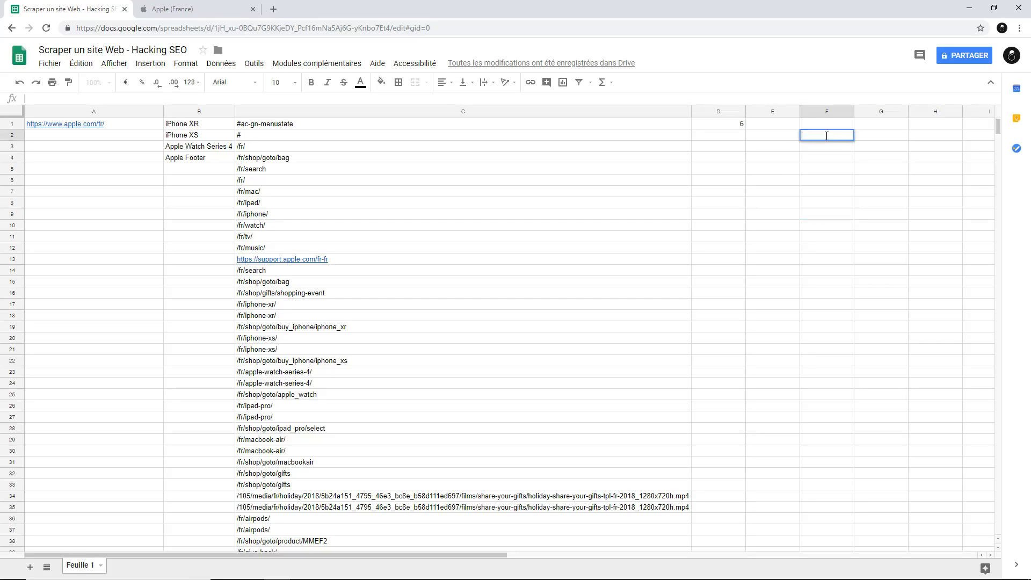
type("h3")
left_click(859, 135)
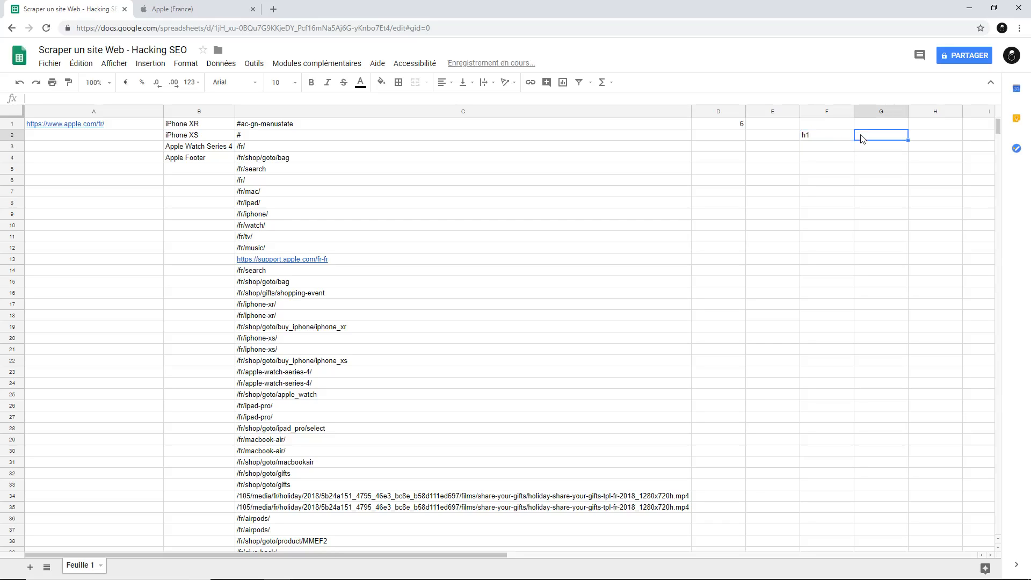
type("h2")
key("Return")
left_click(870, 151)
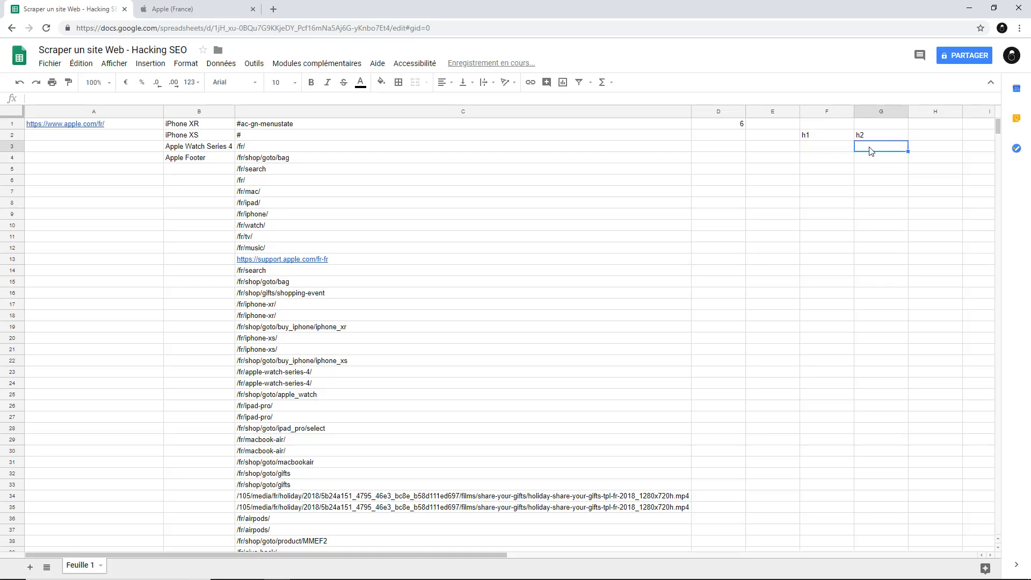
left_click(808, 150)
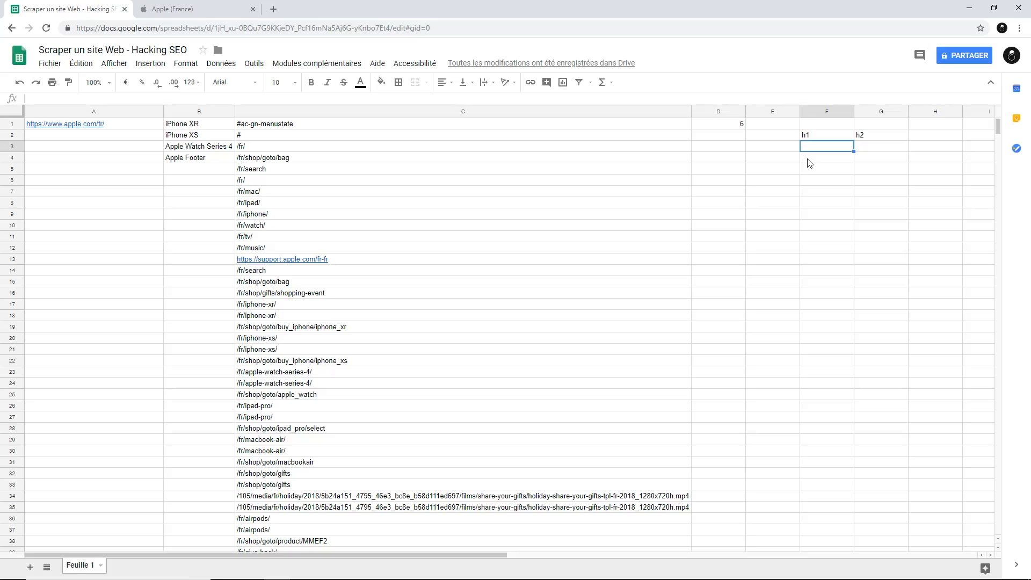
left_click(152, 124)
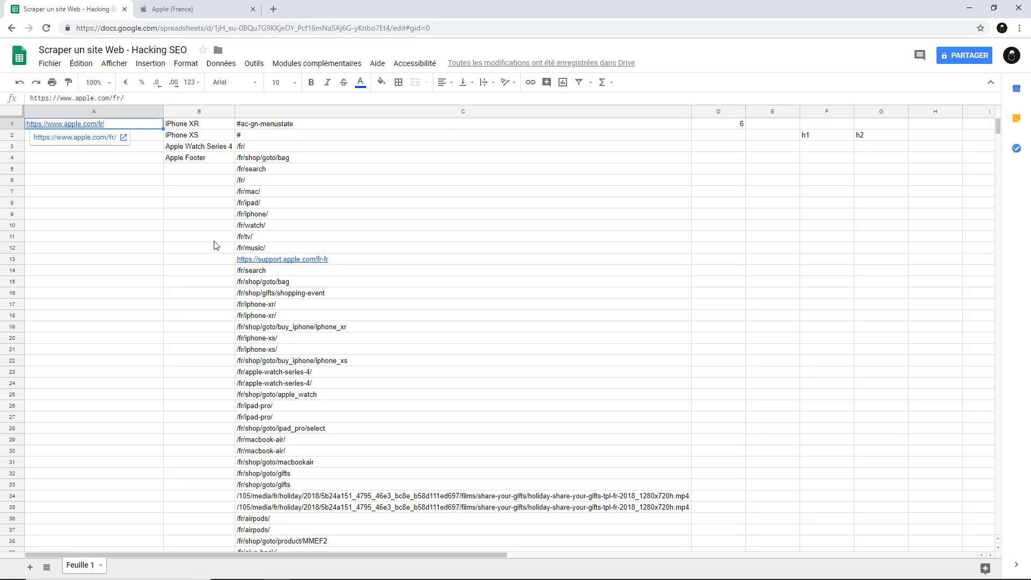